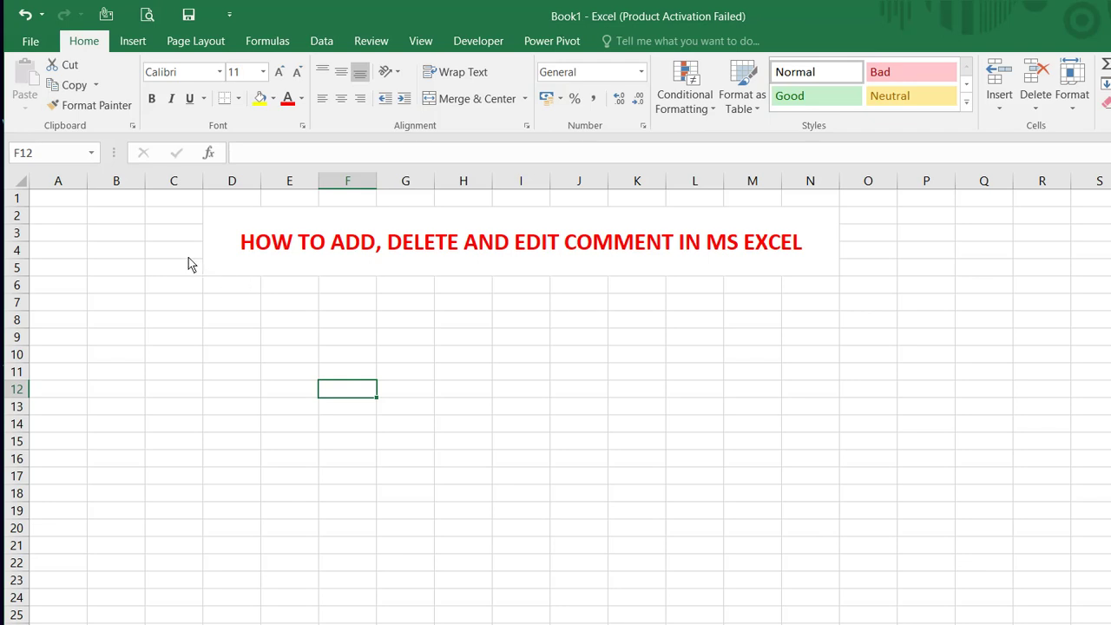
# Insert a blank comment on cell D8 with Shift+F2
pyautogui.press('Left')
pyautogui.press('Left')
pyautogui.press('Up')
pyautogui.press('Up')
pyautogui.press('Up')
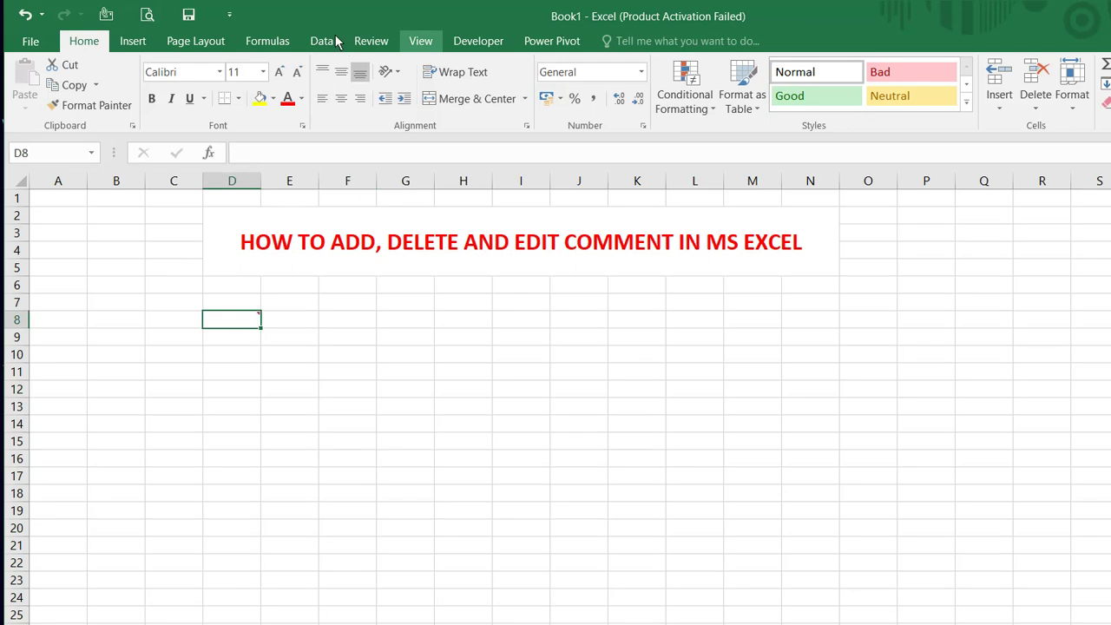
pyautogui.hotkey('shift', 'F2')
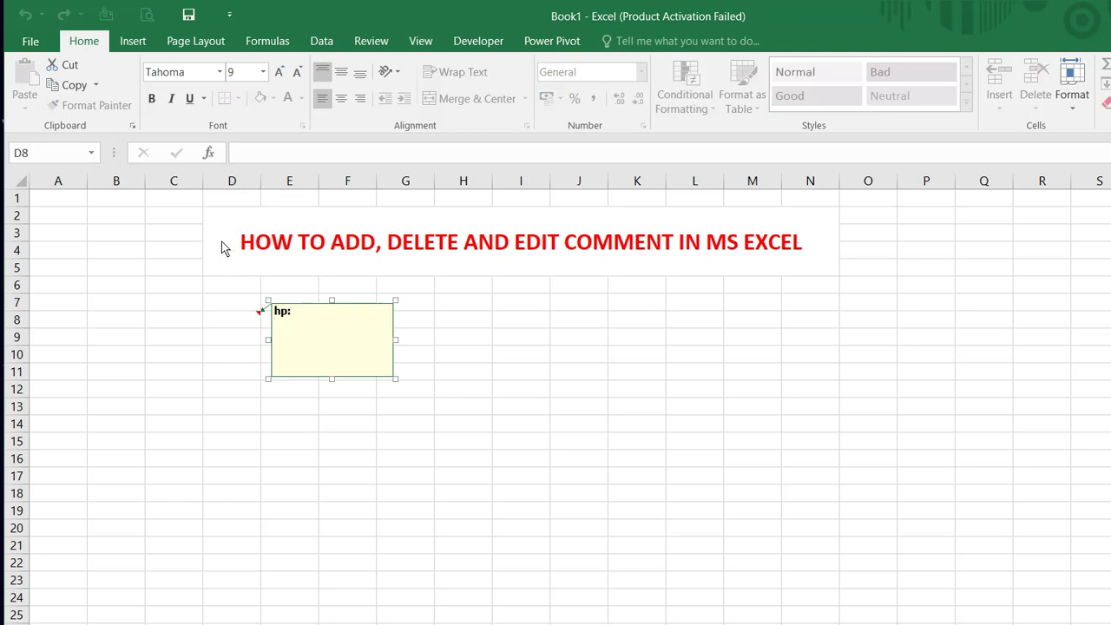
pyautogui.press('Escape')
# Delete the empty D8 comment using the Review tab's Delete command
pyautogui.hotkey('alt', 'w')
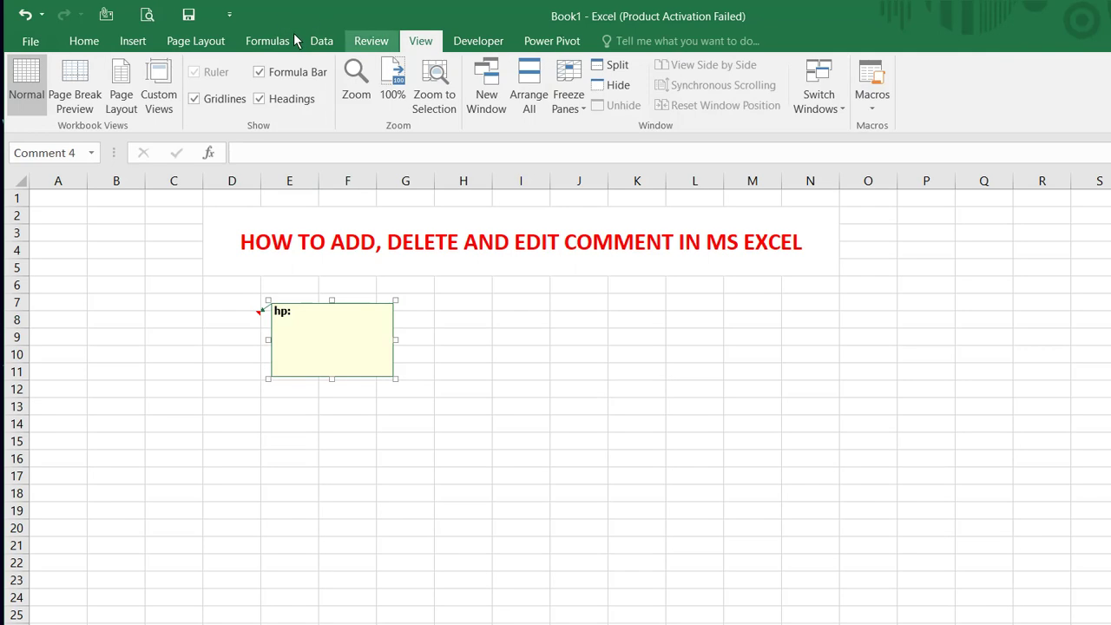
pyautogui.hotkey('alt', 'r')
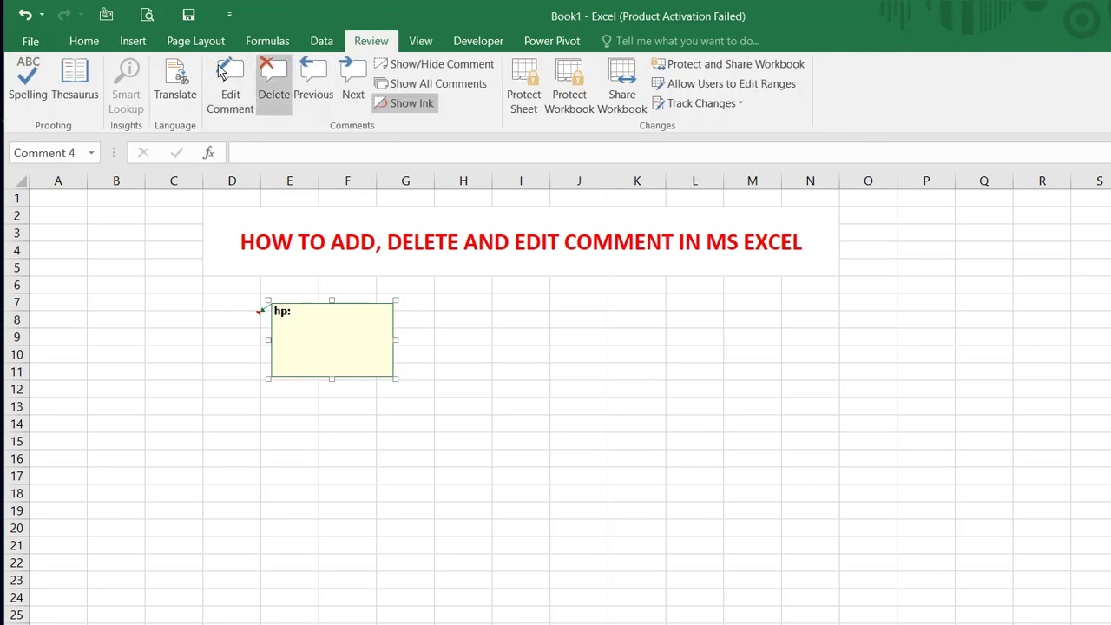
pyautogui.click(273, 87)
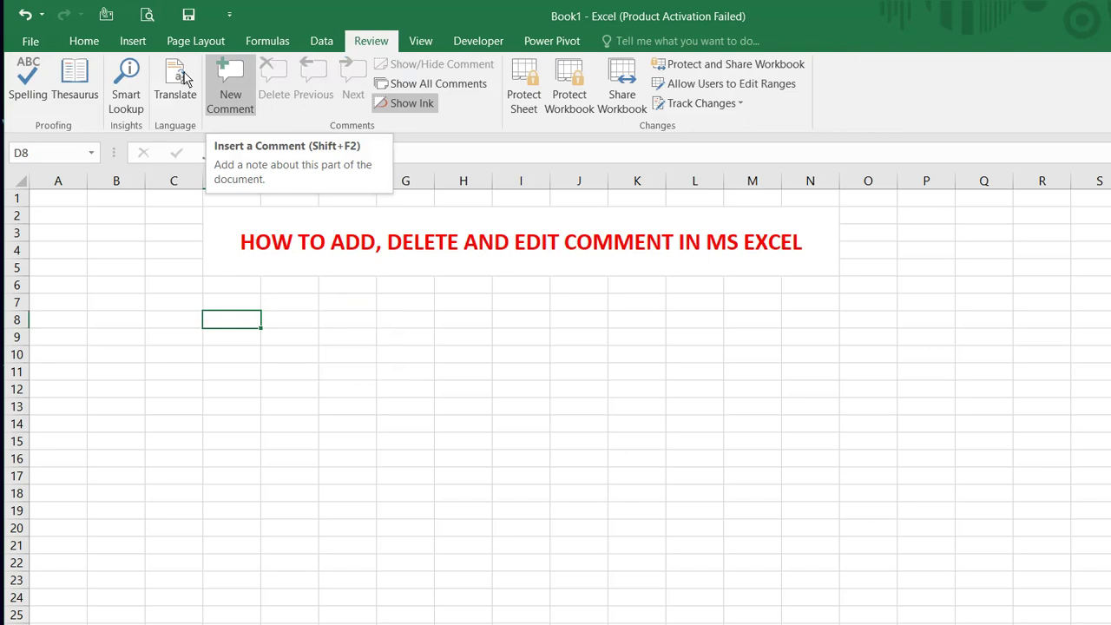
# Add the comment 'This is my first comment in ms excel' to cell D8
pyautogui.click(227, 82)
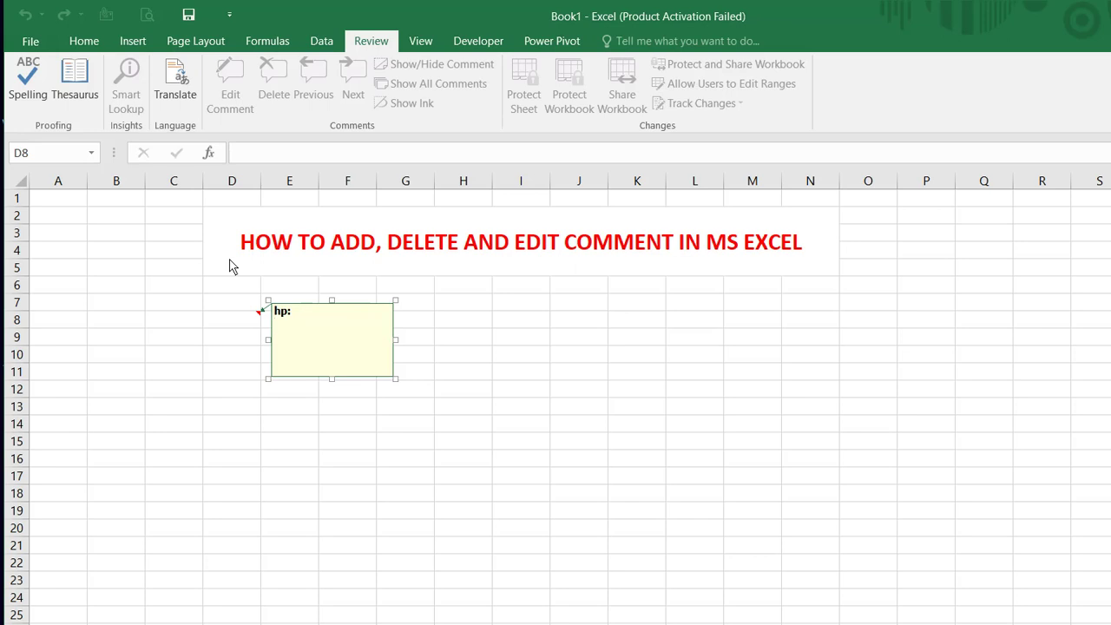
pyautogui.write('Thi')
pyautogui.write('s')
pyautogui.write(' is mt')
pyautogui.press('BackSpace')
pyautogui.write('y ')
pyautogui.write('first ')
pyautogui.write('comment in ')
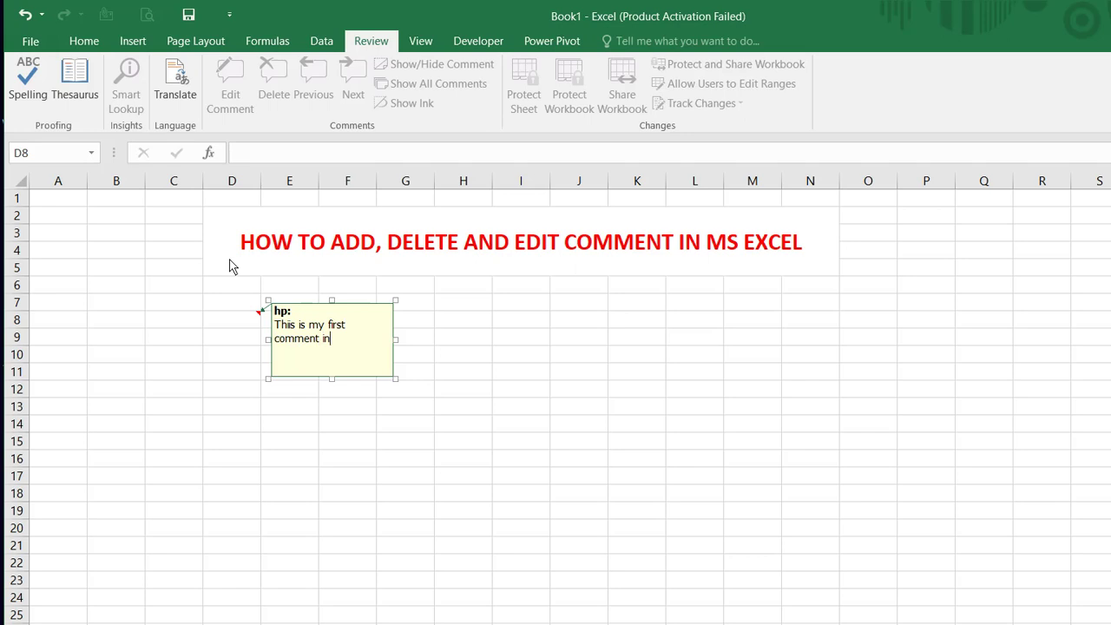
pyautogui.write('ms ex')
pyautogui.write('cel')
pyautogui.click(405, 337)
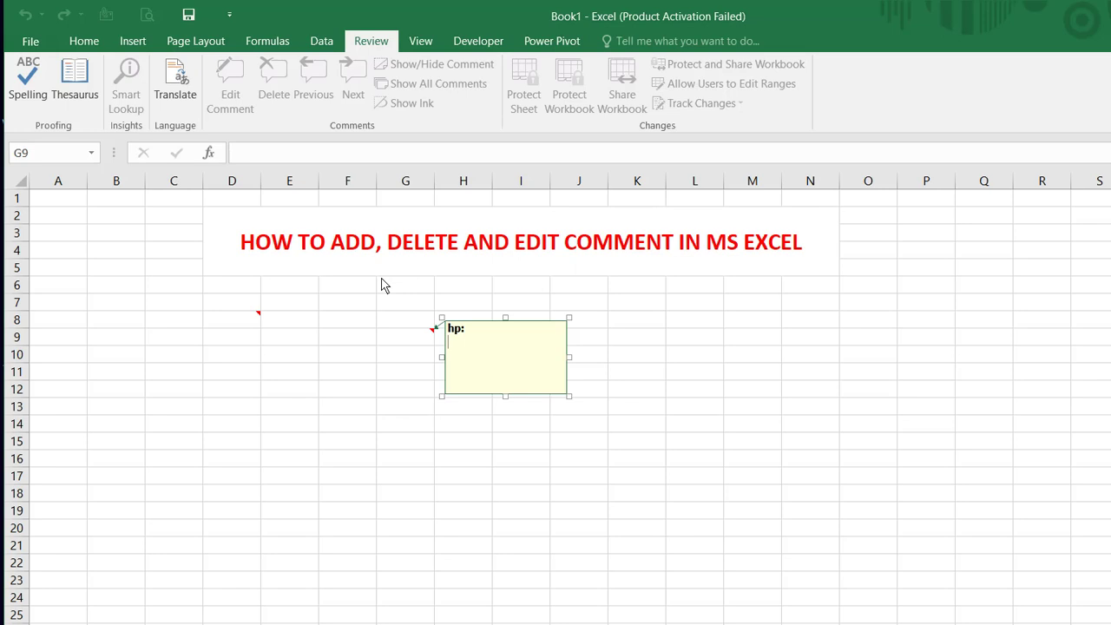
# Enter 'This is my second comment in ms excel' as G9's comment, correcting typos
pyautogui.write('T')
pyautogui.write('his is ')
pyautogui.write('my se')
pyautogui.write('cond comm')
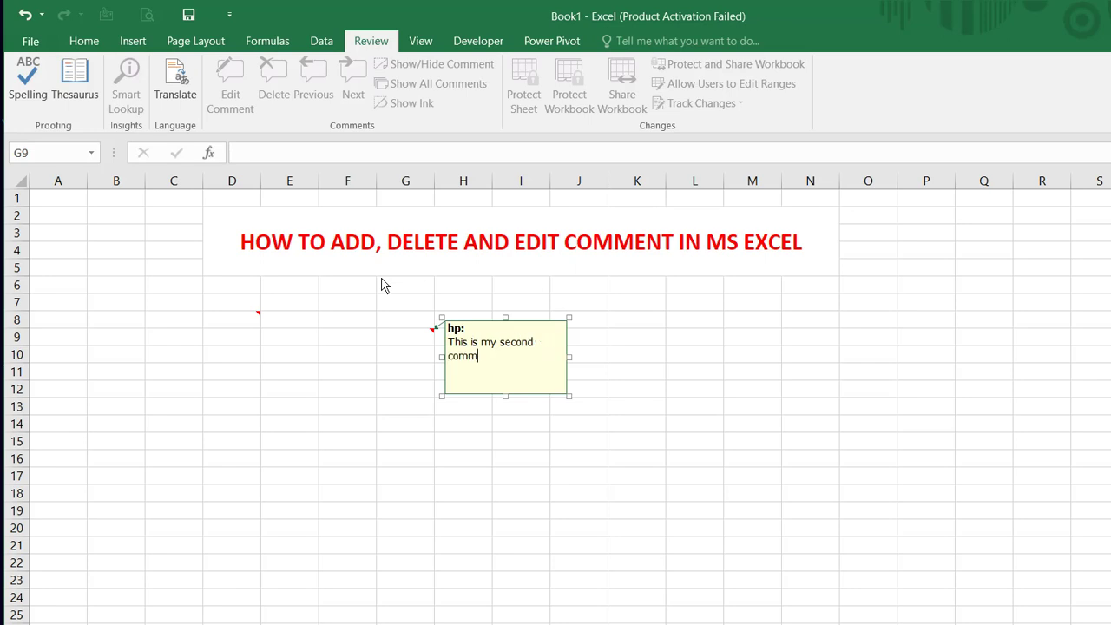
pyautogui.write('ent in m')
pyautogui.write('s excel')
pyautogui.press('BackSpace')
pyautogui.press('BackSpace')
pyautogui.write('el')
pyautogui.press('BackSpace')
pyautogui.write('c')
pyautogui.click(347, 354)
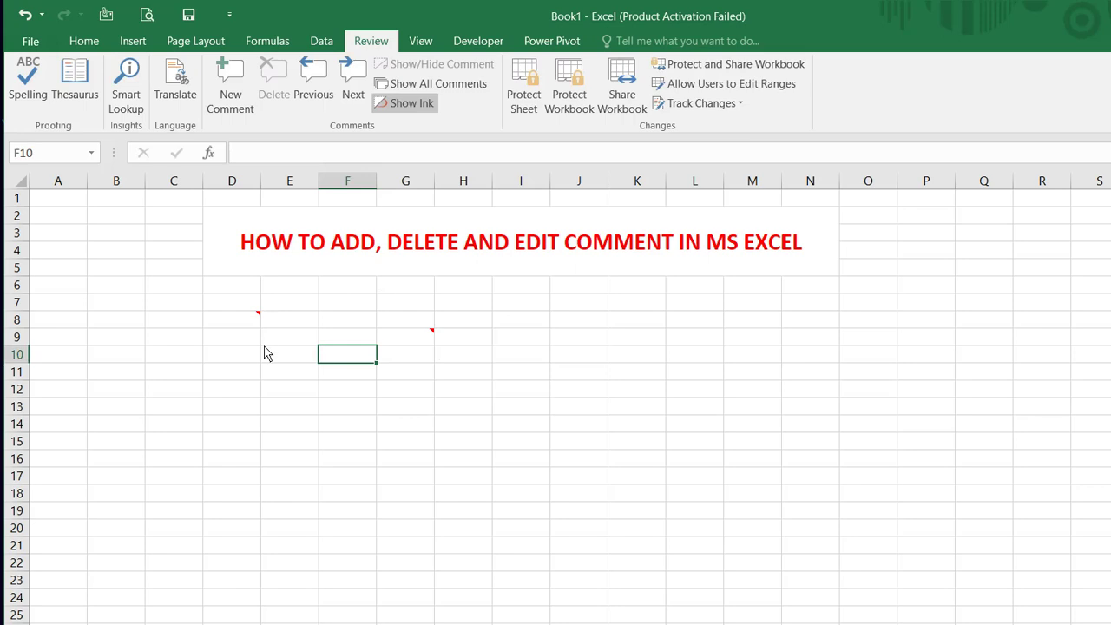
# Add the comment 'This is my third comment' to cell E15
pyautogui.press('Left')
pyautogui.press('Down')
pyautogui.press('Down')
pyautogui.press('Down')
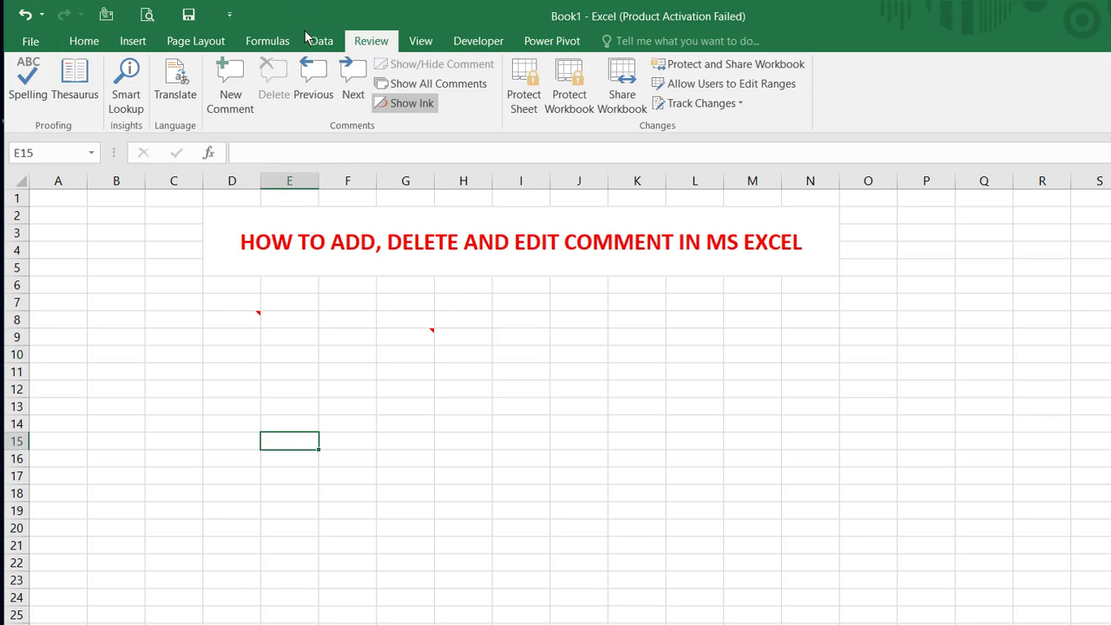
pyautogui.click(207, 80)
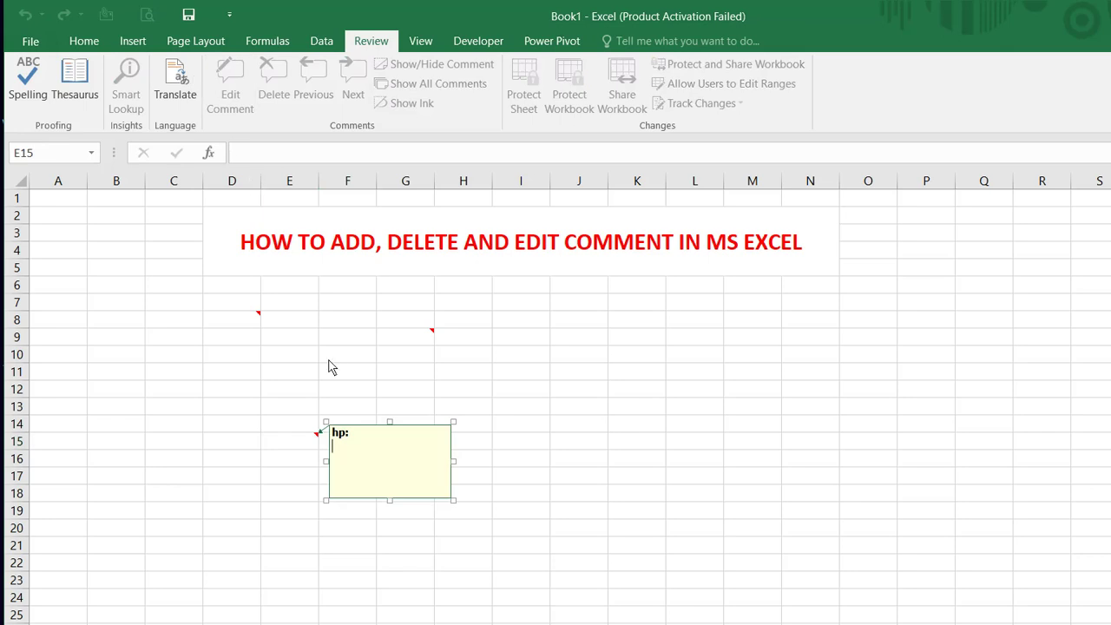
pyautogui.write('Th')
pyautogui.write('is is')
pyautogui.write(' my thir')
pyautogui.write('d comme')
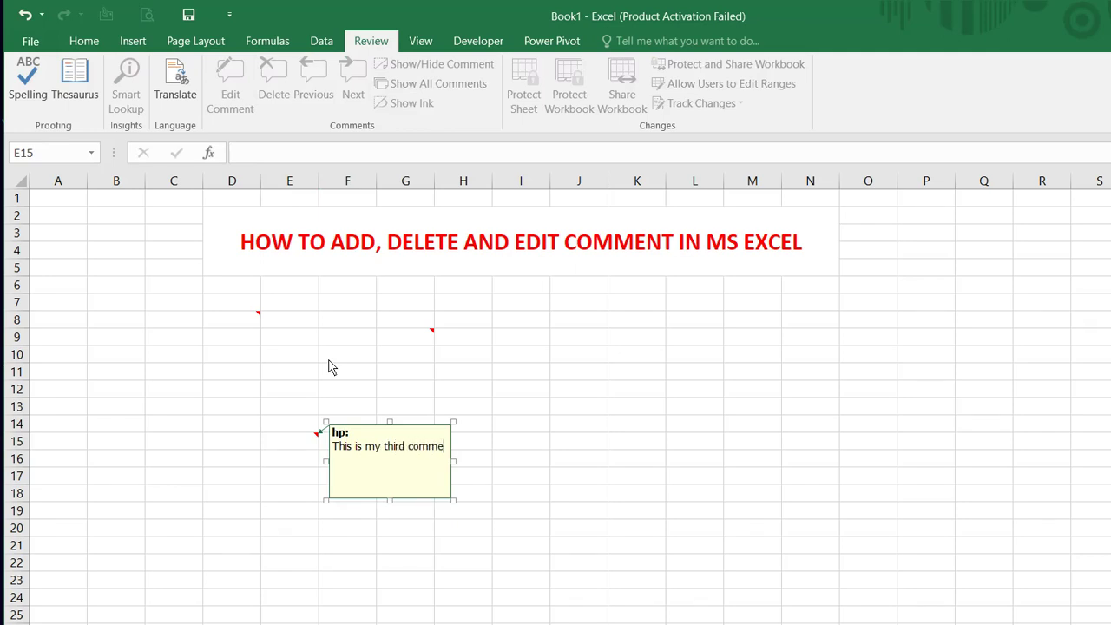
pyautogui.write('nt')
pyautogui.click(412, 344)
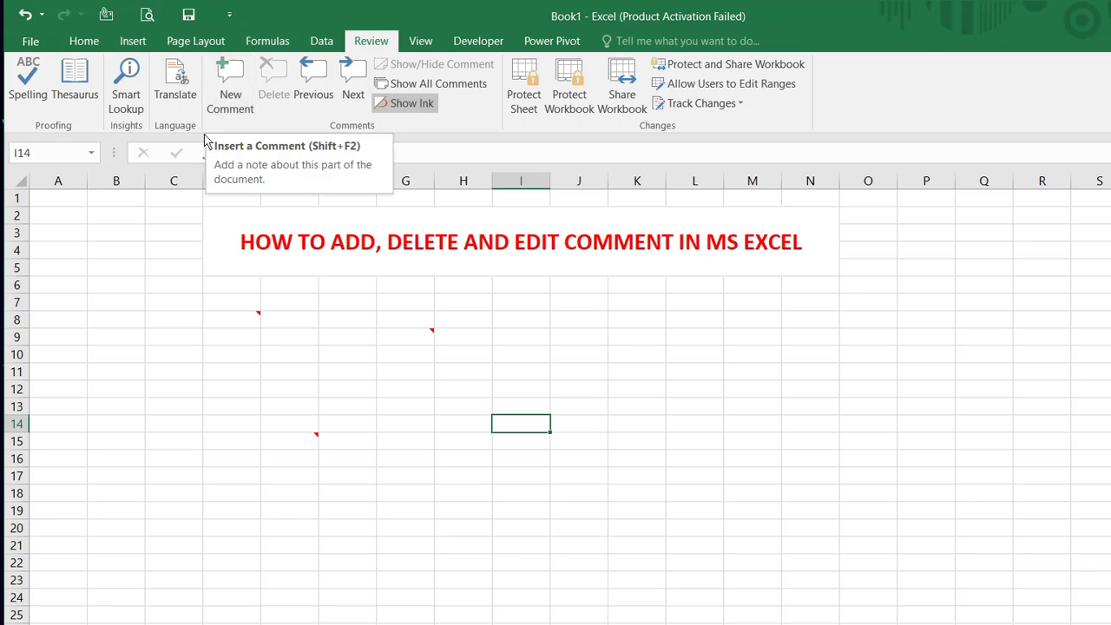
pyautogui.moveTo(200, 262)
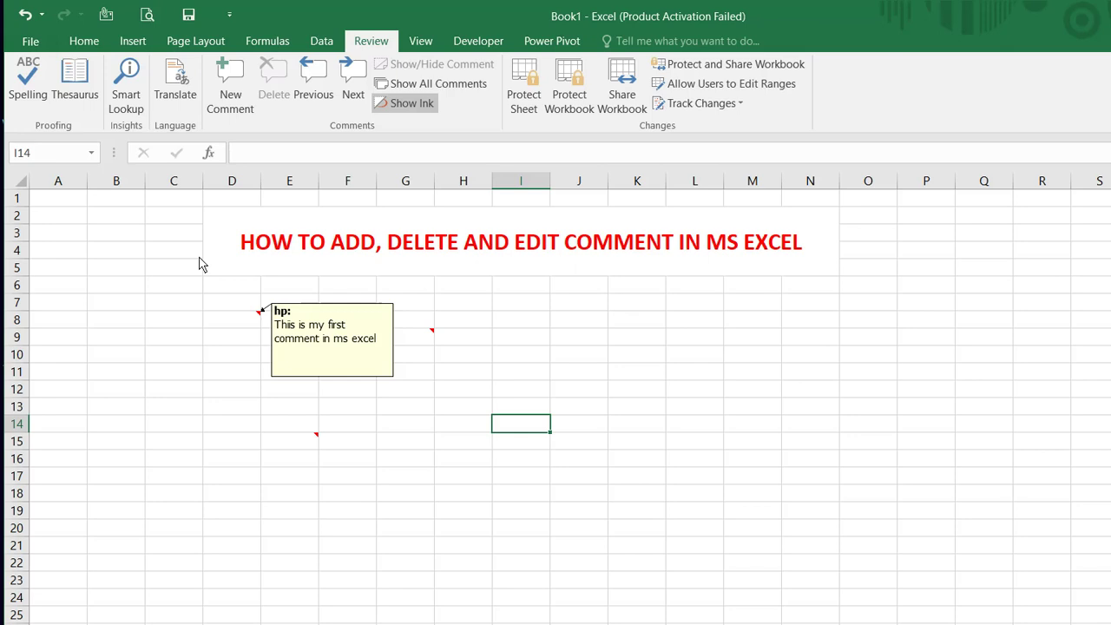
pyautogui.press('Left')
pyautogui.press('Left')
pyautogui.press('Left')
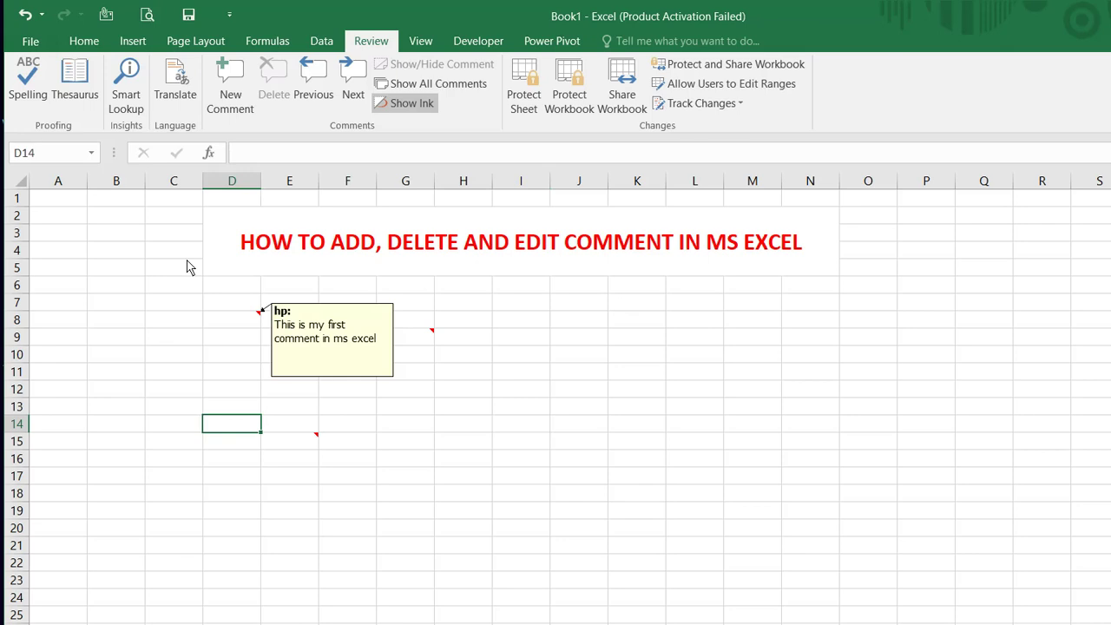
pyautogui.press('Up')
pyautogui.press('Up')
pyautogui.press('Up')
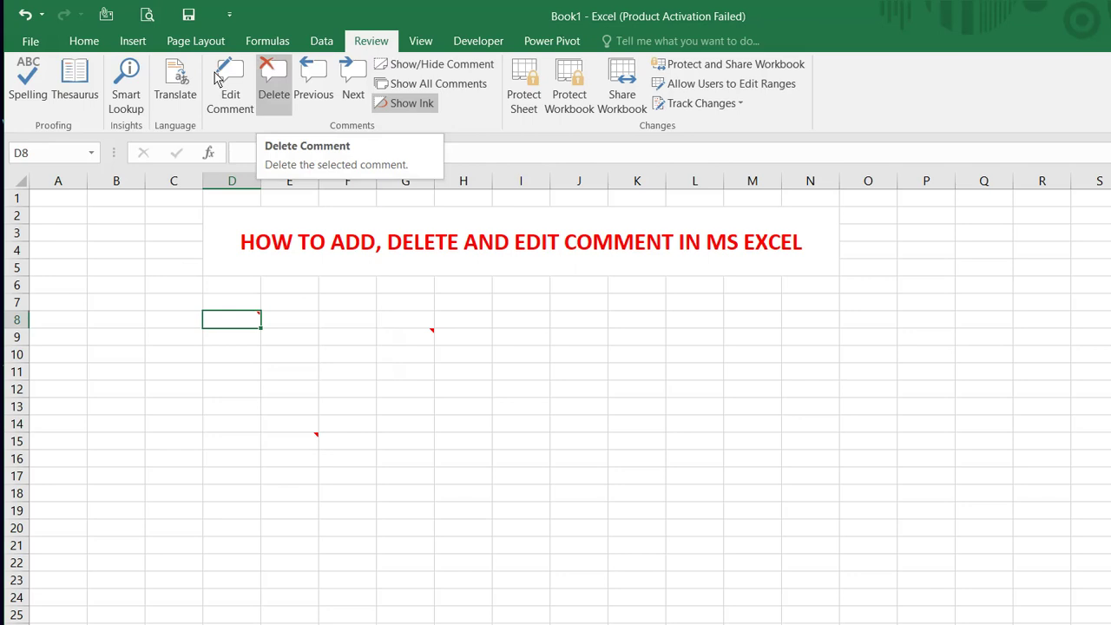
# Delete the comment on cell D8
pyautogui.click(273, 83)
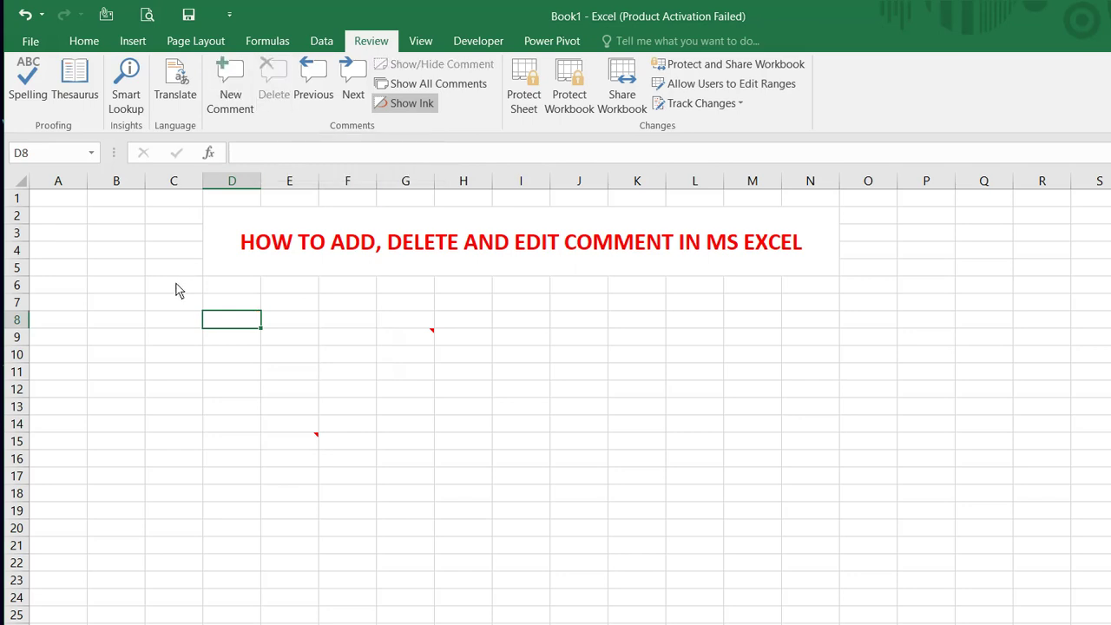
pyautogui.press('Down')
pyautogui.press('Down')
pyautogui.press('Up')
pyautogui.press('Up')
# Delete the comment on cell G9, then select cell E8
pyautogui.press('Right')
pyautogui.press('Right')
pyautogui.press('Right')
pyautogui.press('Down')
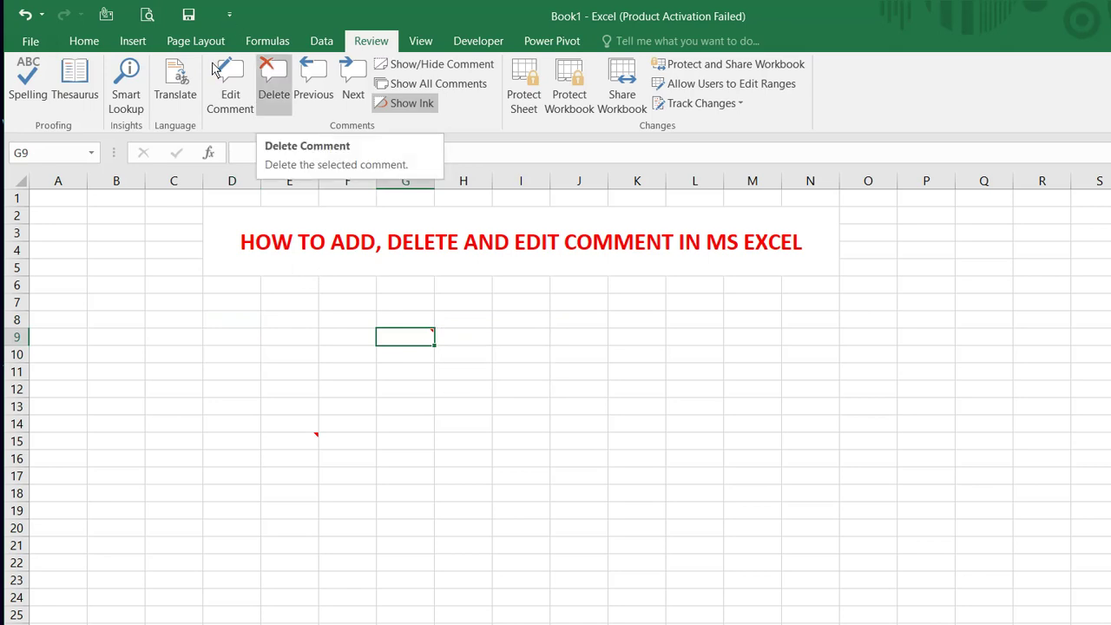
pyautogui.click(273, 82)
pyautogui.press('Right')
pyautogui.press('Right')
pyautogui.press('Down')
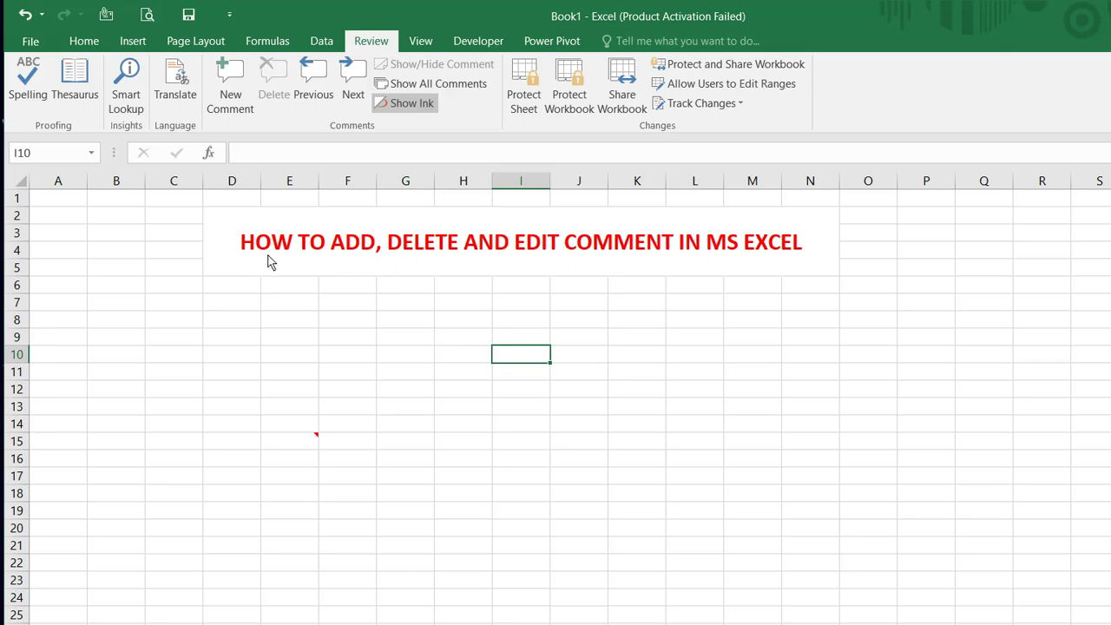
pyautogui.press('Left')
pyautogui.press('Left')
pyautogui.press('Left')
pyautogui.press('Up')
pyautogui.press('Up')
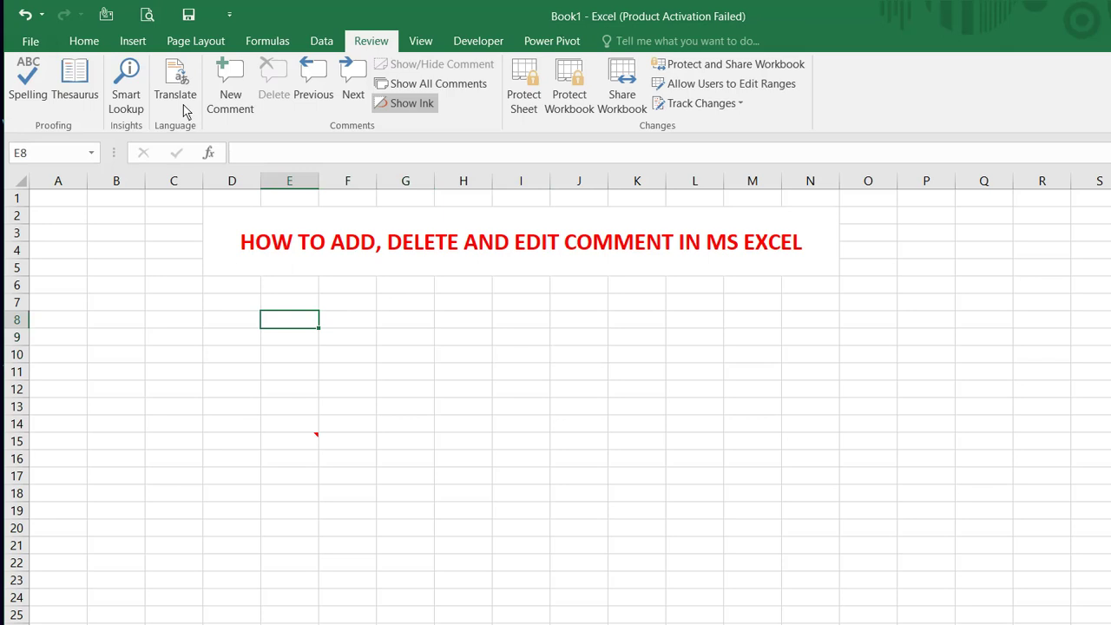
# Add a short comment 'fyd' to cell E8
pyautogui.click(217, 85)
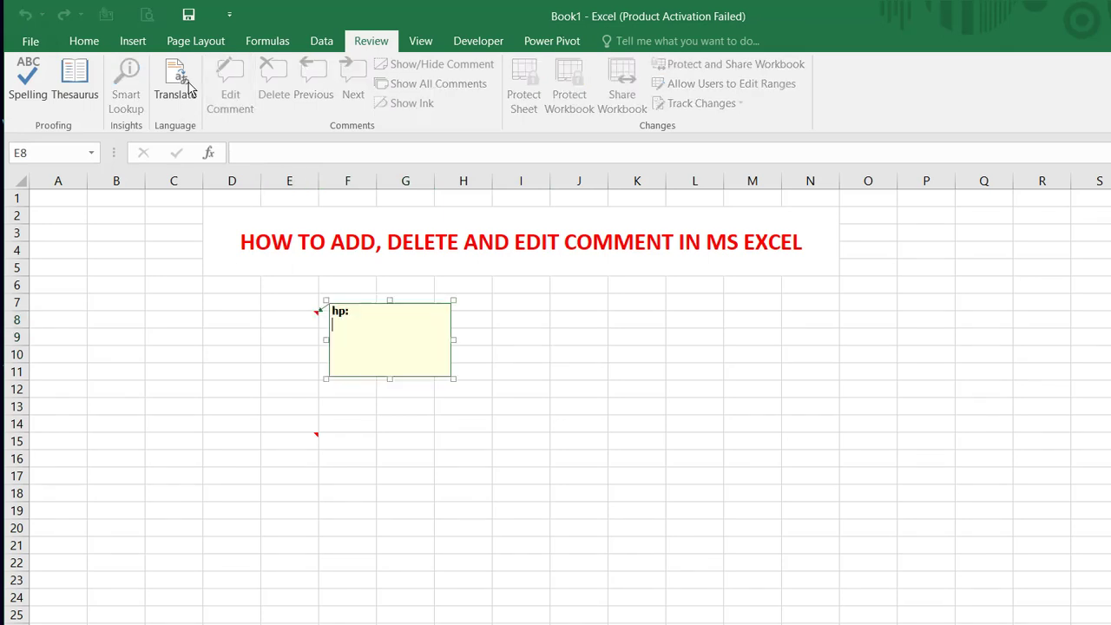
pyautogui.write('fyd')
pyautogui.click(579, 354)
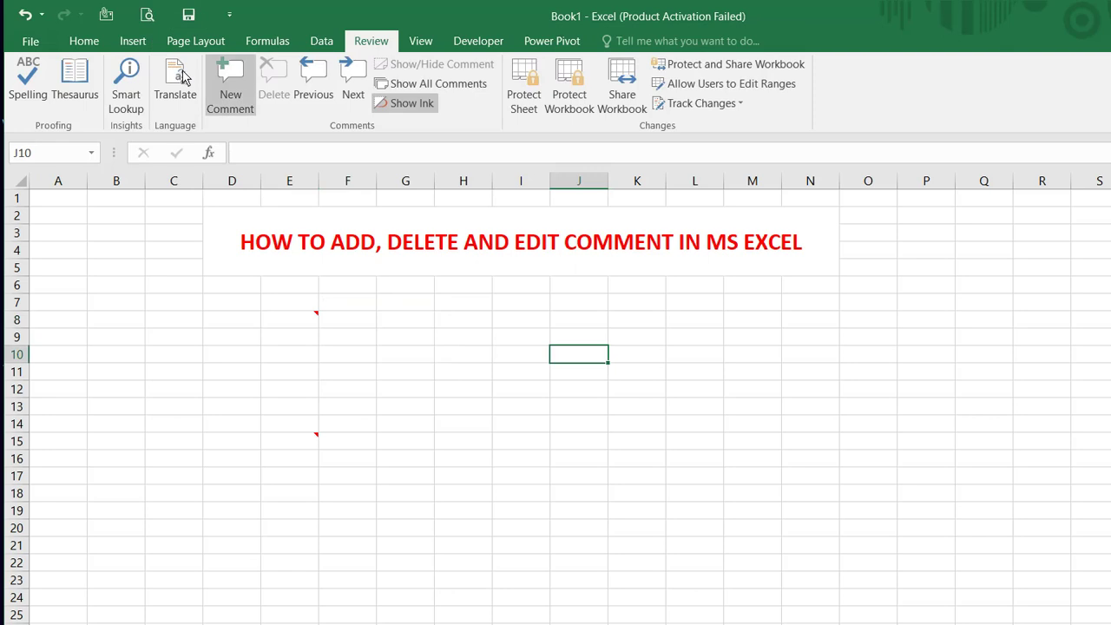
# Add the comment 'this' to J10 and show all comments on the sheet
pyautogui.click(230, 85)
pyautogui.write('this')
pyautogui.press('Escape')
pyautogui.press('Left')
pyautogui.press('Left')
pyautogui.press('Left')
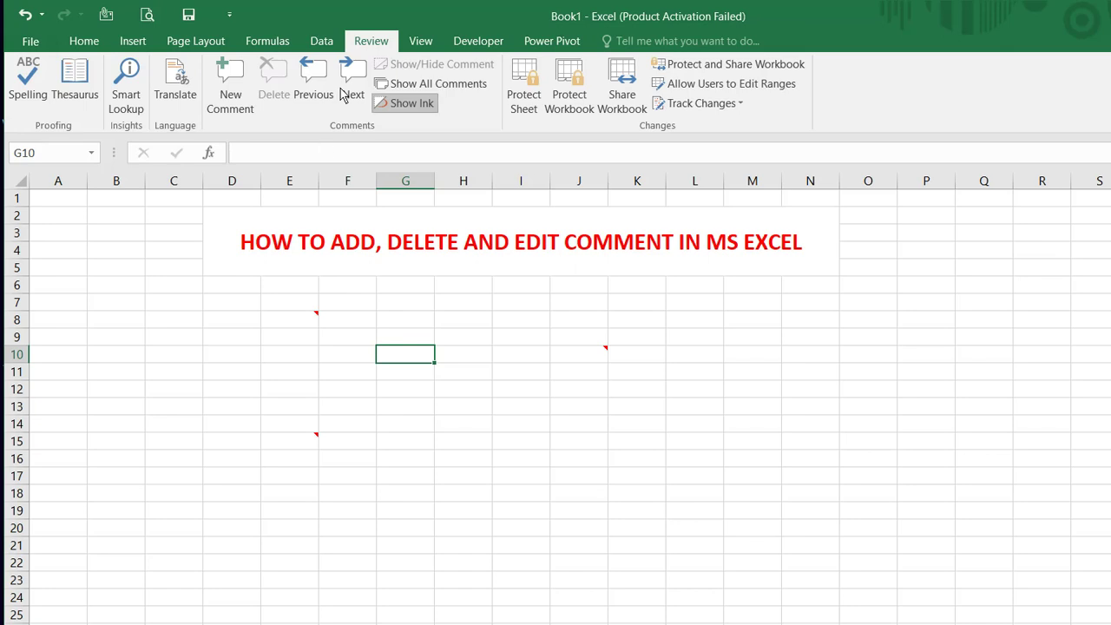
pyautogui.click(382, 83)
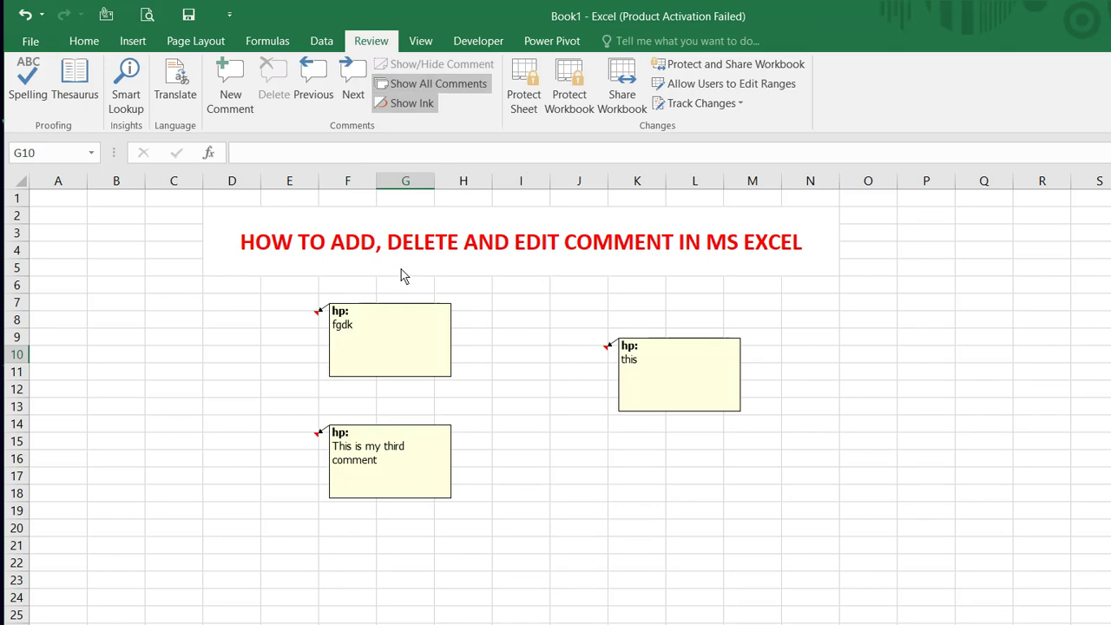
# Delete the comments on cells J10 and E8
pyautogui.click(335, 303)
pyautogui.press('Escape')
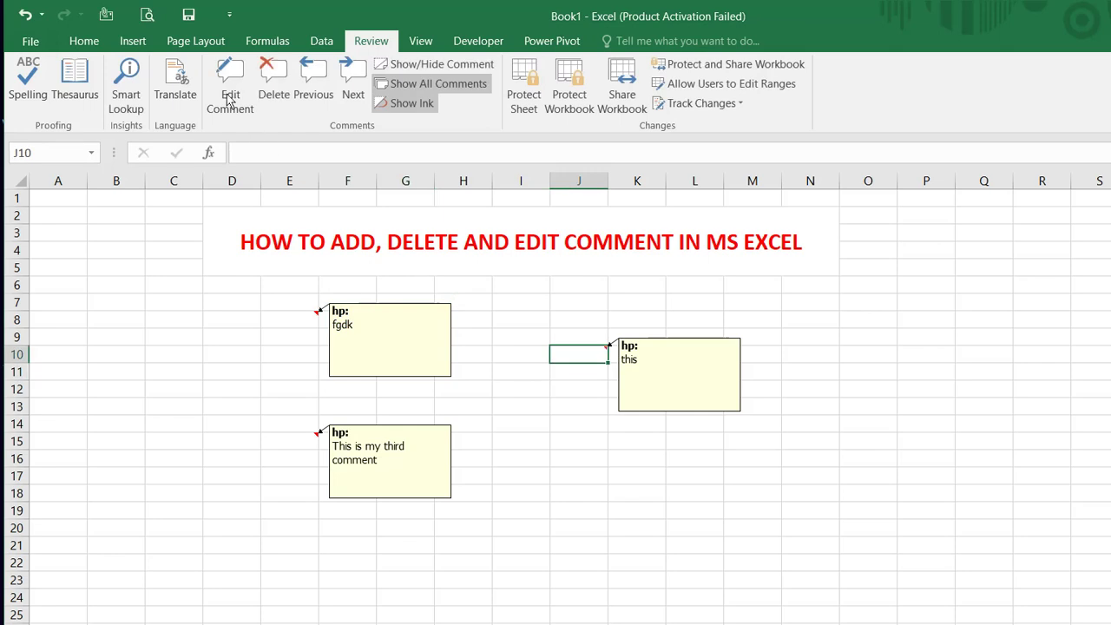
pyautogui.click(273, 86)
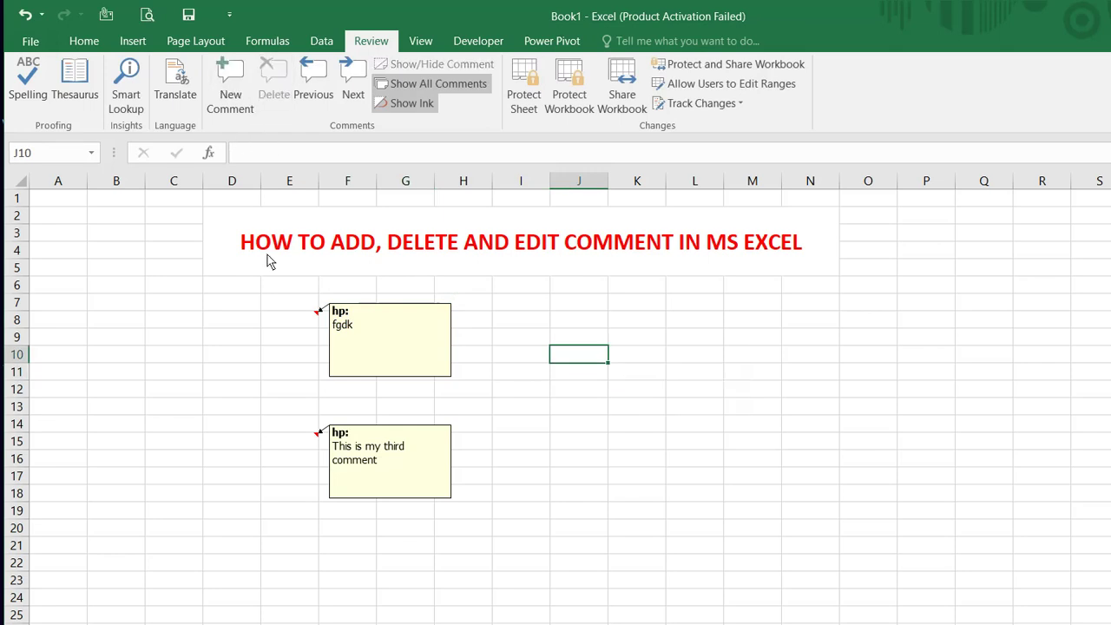
pyautogui.press('Left')
pyautogui.press('Left')
pyautogui.press('Left')
pyautogui.press('Up')
pyautogui.press('Up')
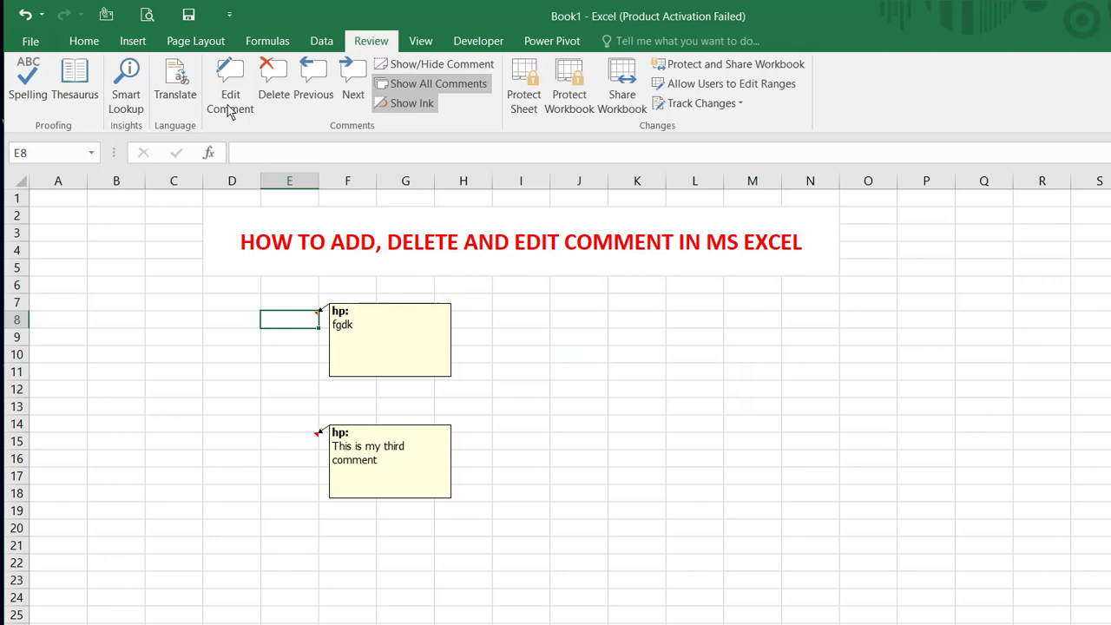
pyautogui.click(274, 87)
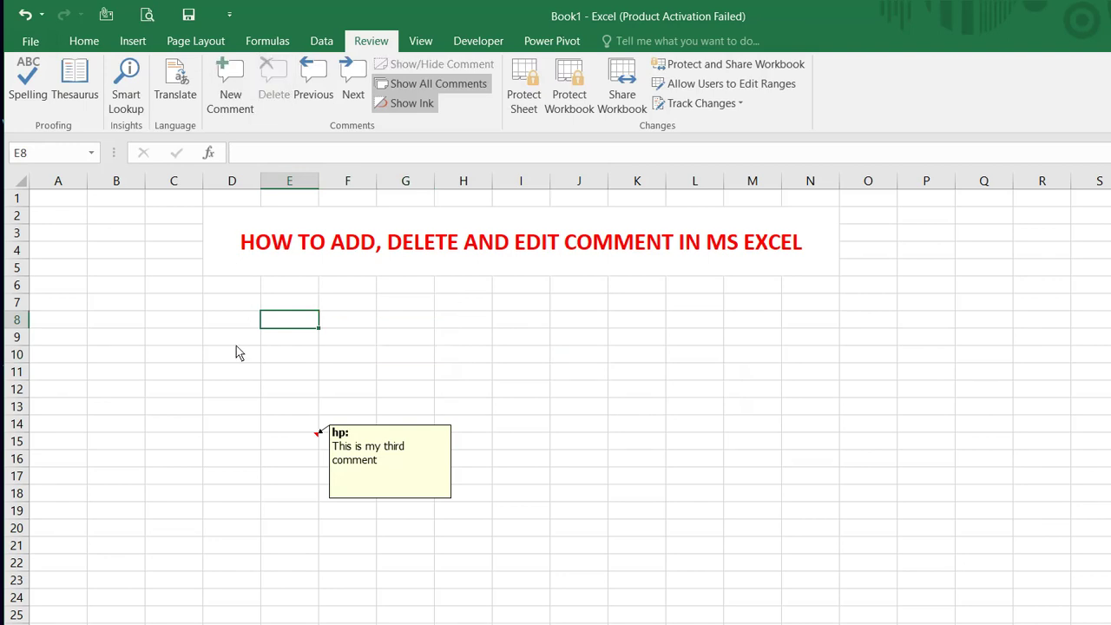
# Delete the last comment on E15 and move the selection to cell P18
pyautogui.press('Down')
pyautogui.press('Down')
pyautogui.press('Down')
pyautogui.click(274, 87)
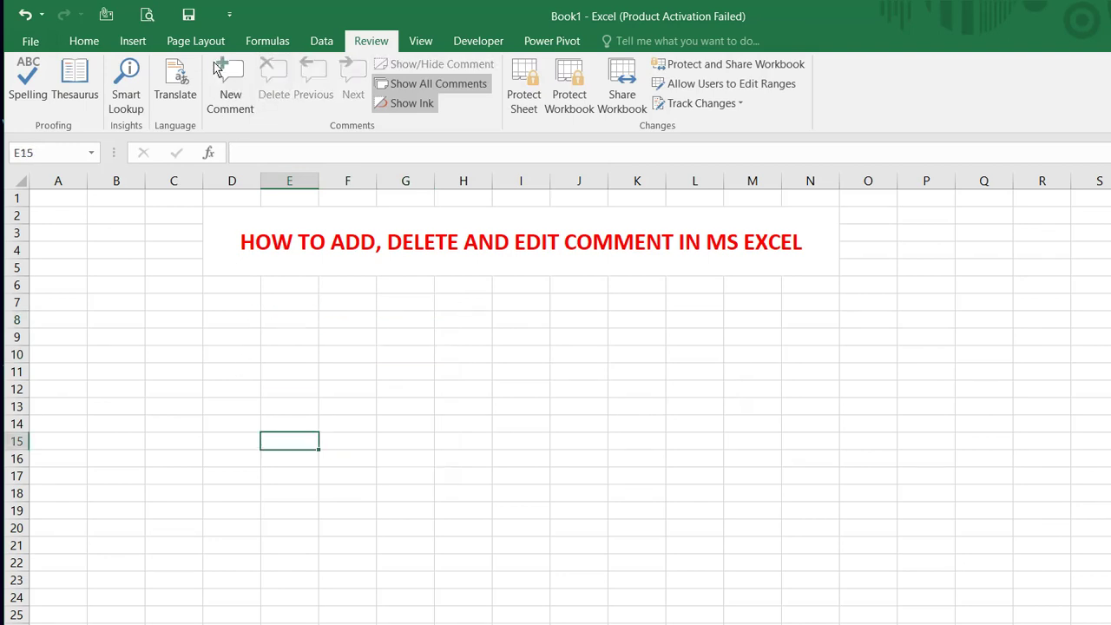
pyautogui.press('Right')
pyautogui.press('Right')
pyautogui.press('Right')
pyautogui.press('Down')
pyautogui.press('Down')
pyautogui.press('Down')
pyautogui.press('Right')
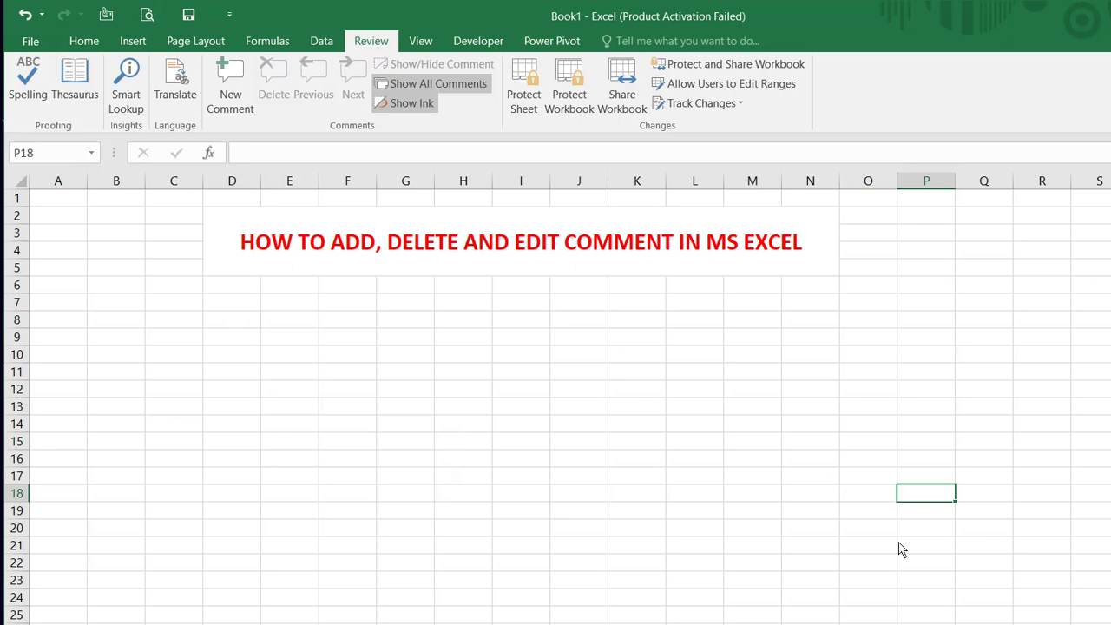